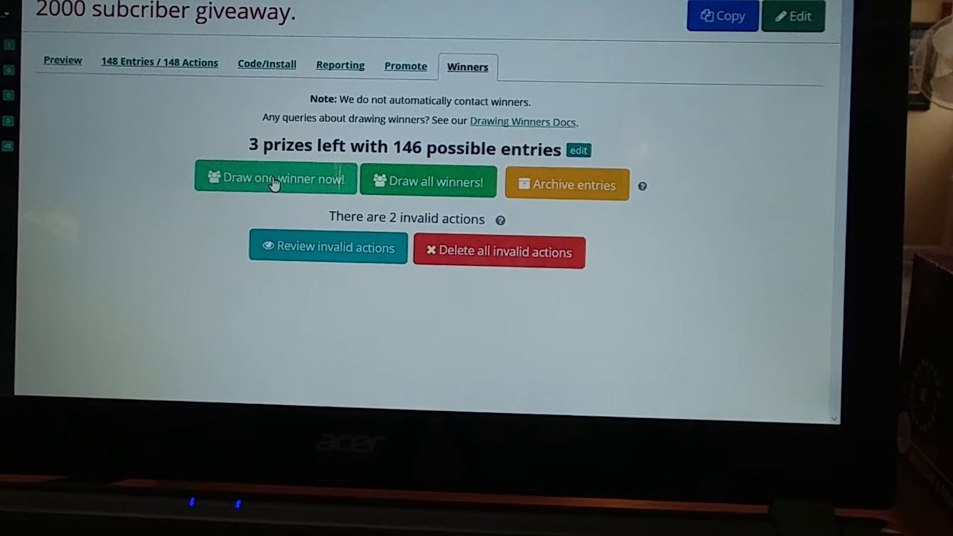
Draw the first winner (entry 50), confirming despite the unfinished competition, and check their location
click(274, 183)
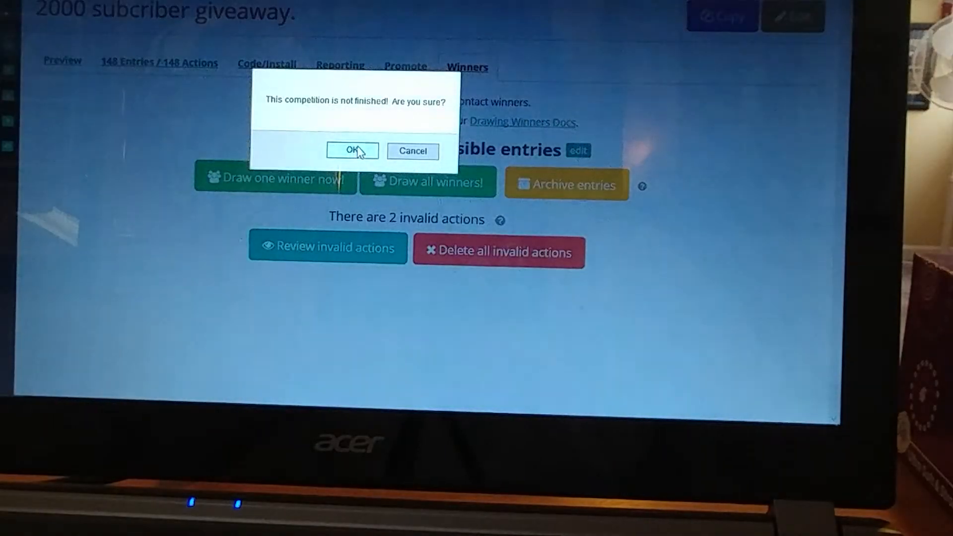
click(358, 152)
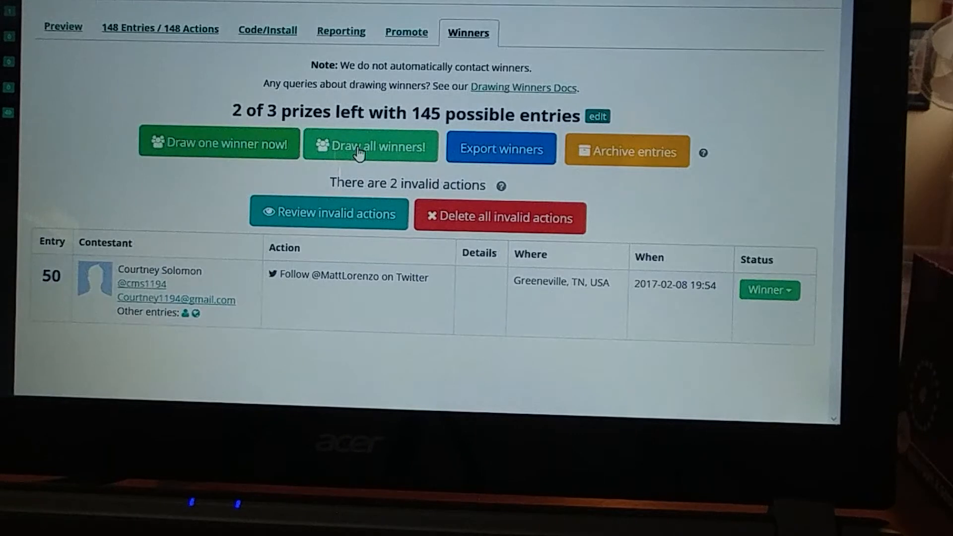
scroll(358, 153, up, 1)
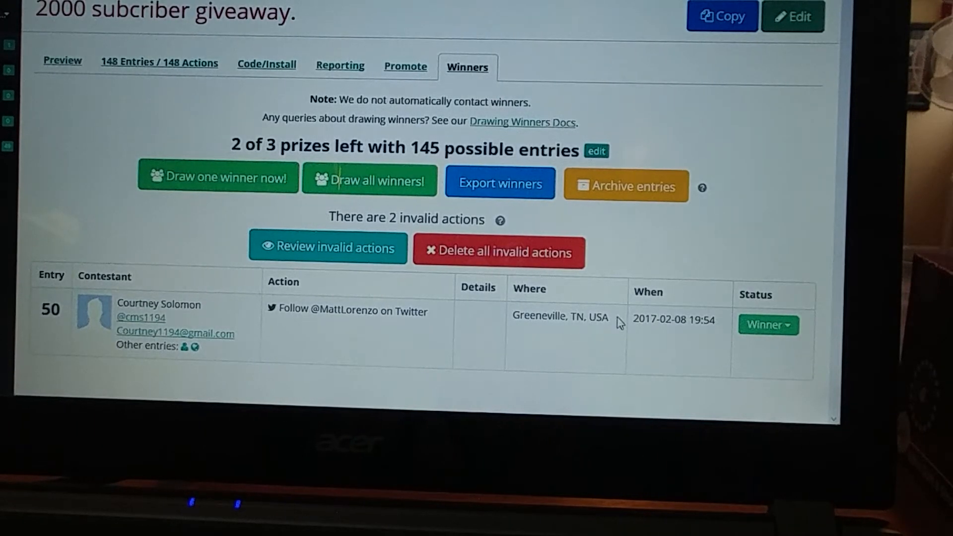
drag(612, 324, 525, 319)
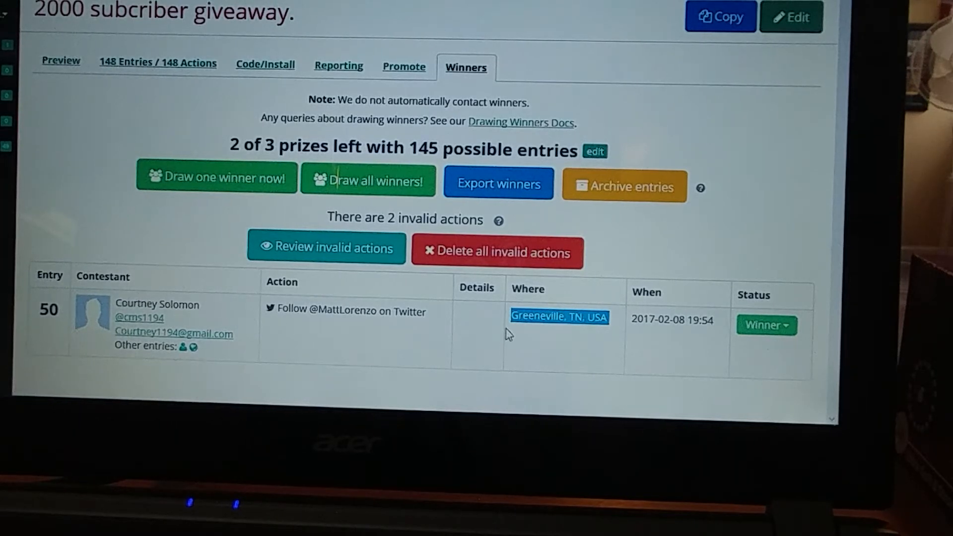
click(570, 347)
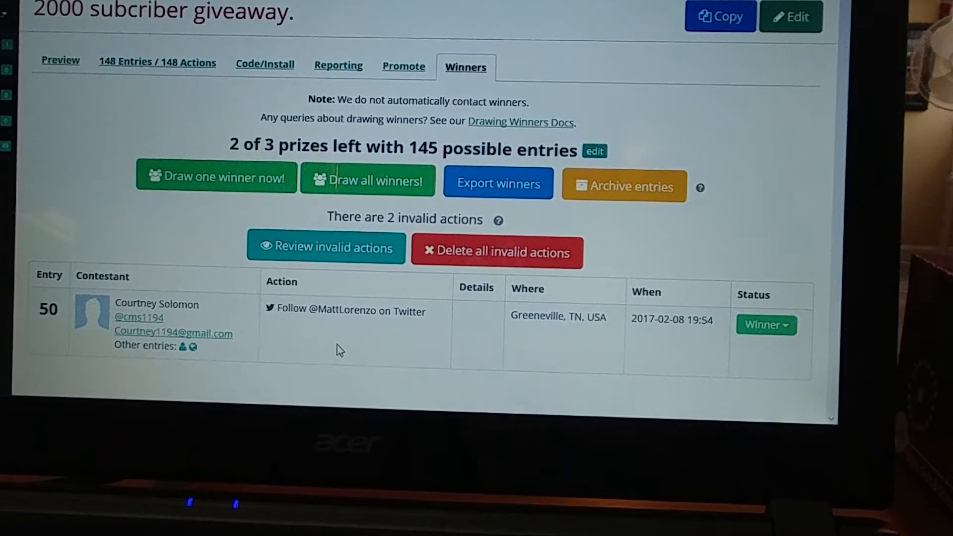
Draw the second winner (entry 31) and highlight their location, Peoria, IL, USA
click(214, 184)
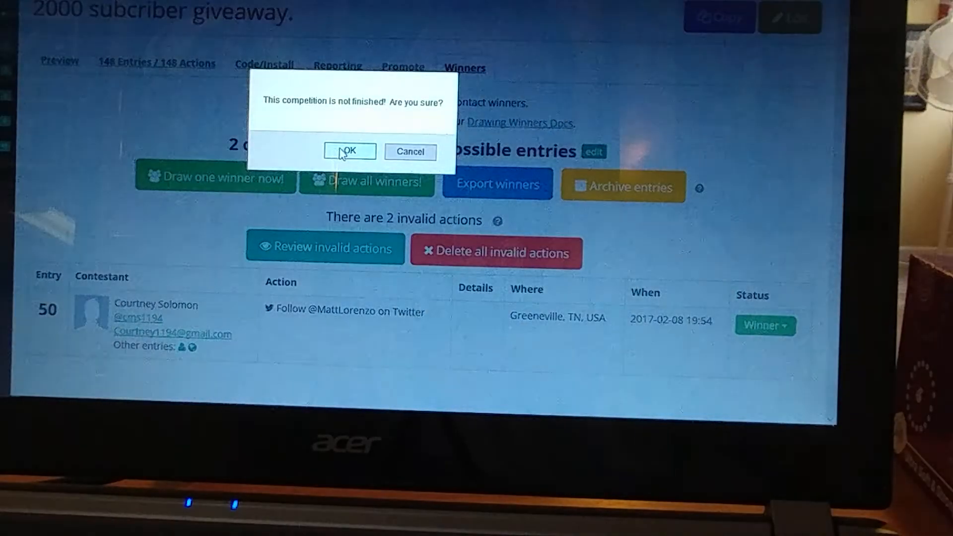
click(342, 149)
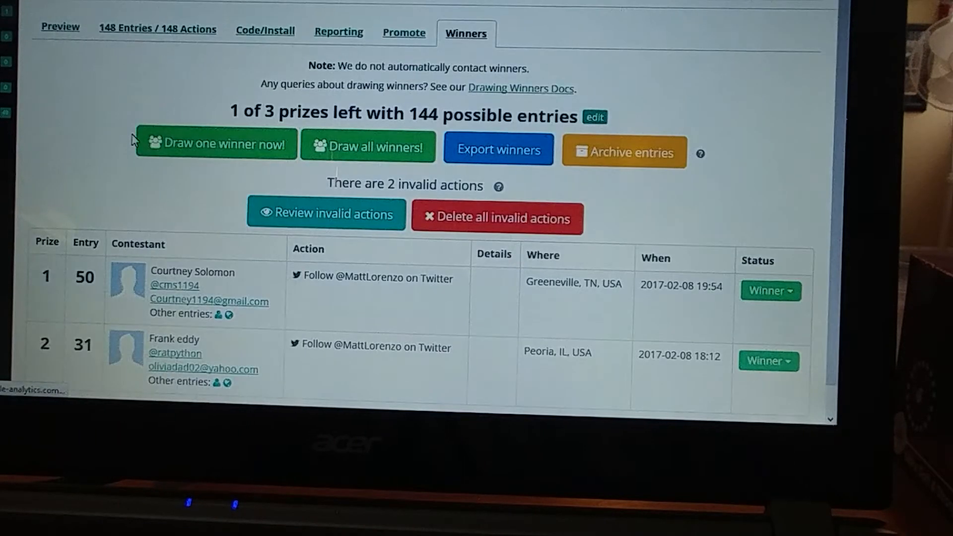
scroll(180, 196, down, 1)
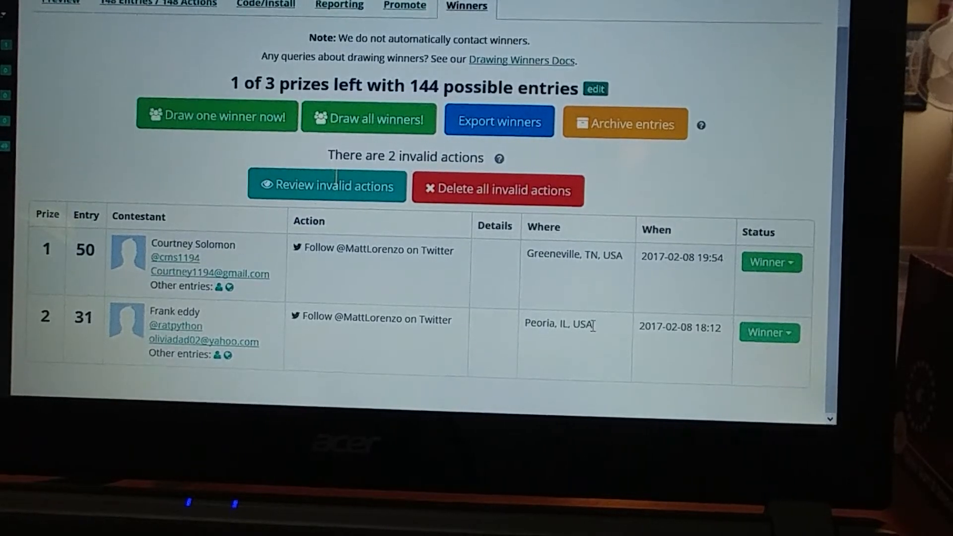
drag(592, 325, 525, 326)
click(609, 337)
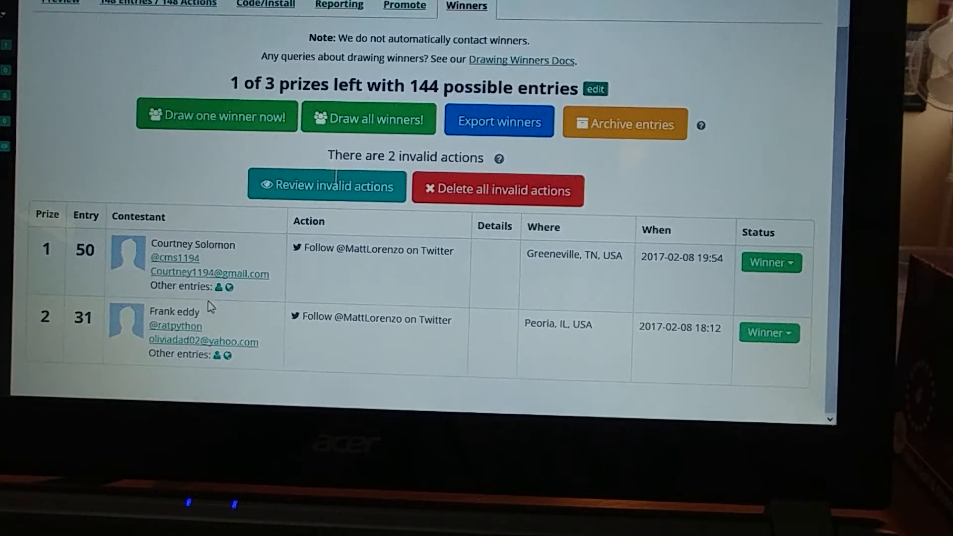
Draw the third and final winner (entry 17), confirming the unfinished-competition prompt
click(226, 122)
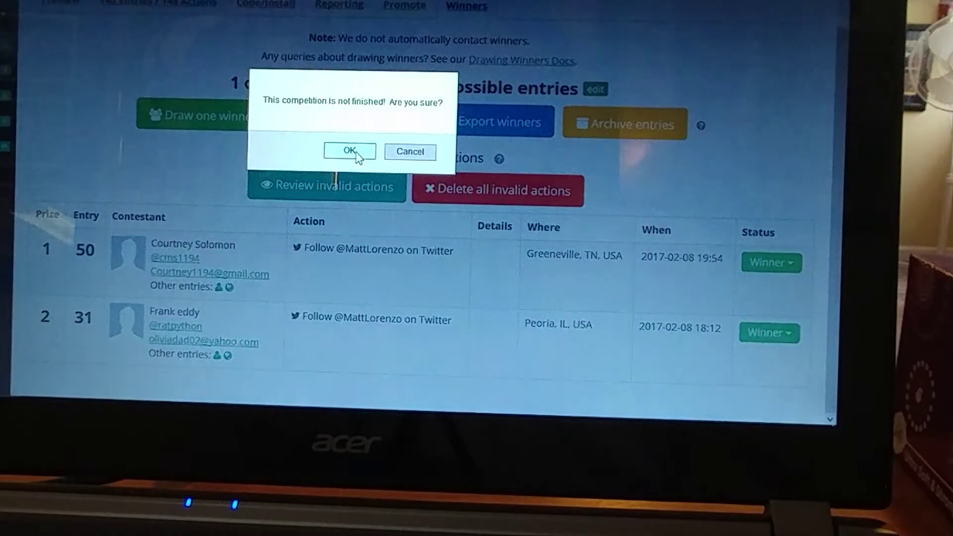
click(350, 152)
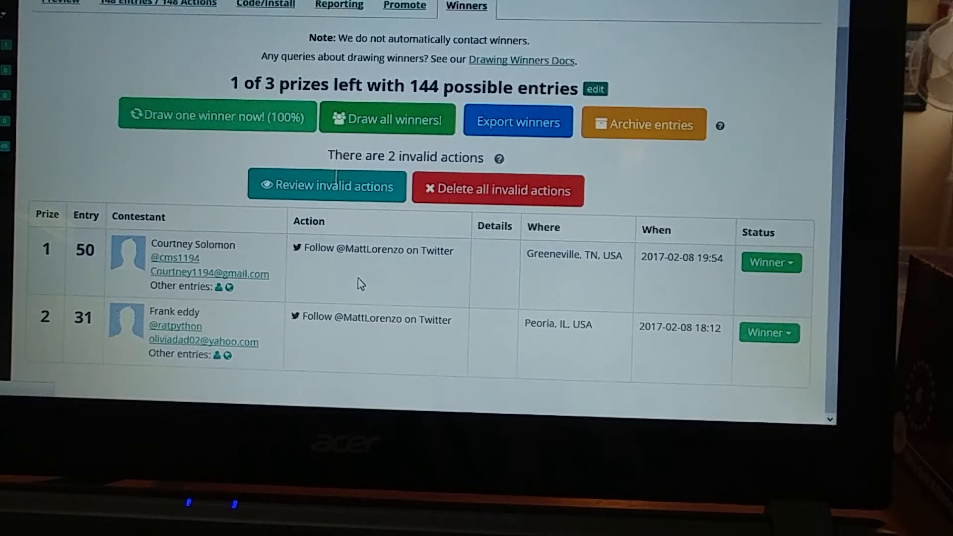
scroll(358, 277, down, 3)
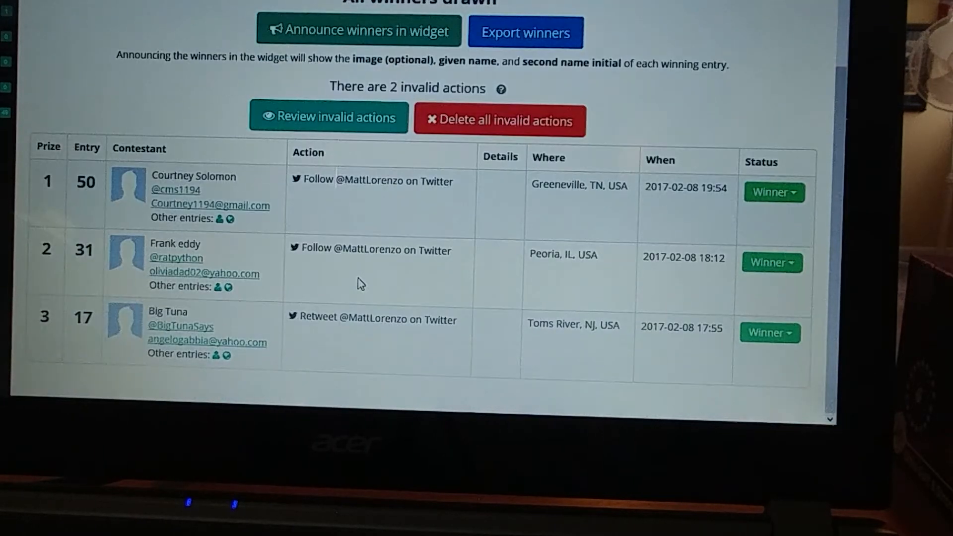
scroll(358, 278, up, 1)
scroll(412, 360, down, 1)
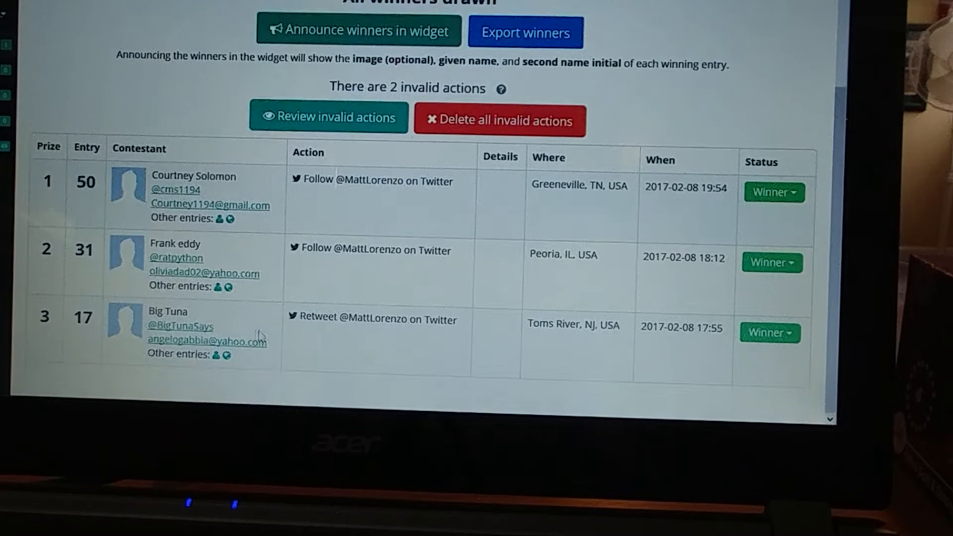